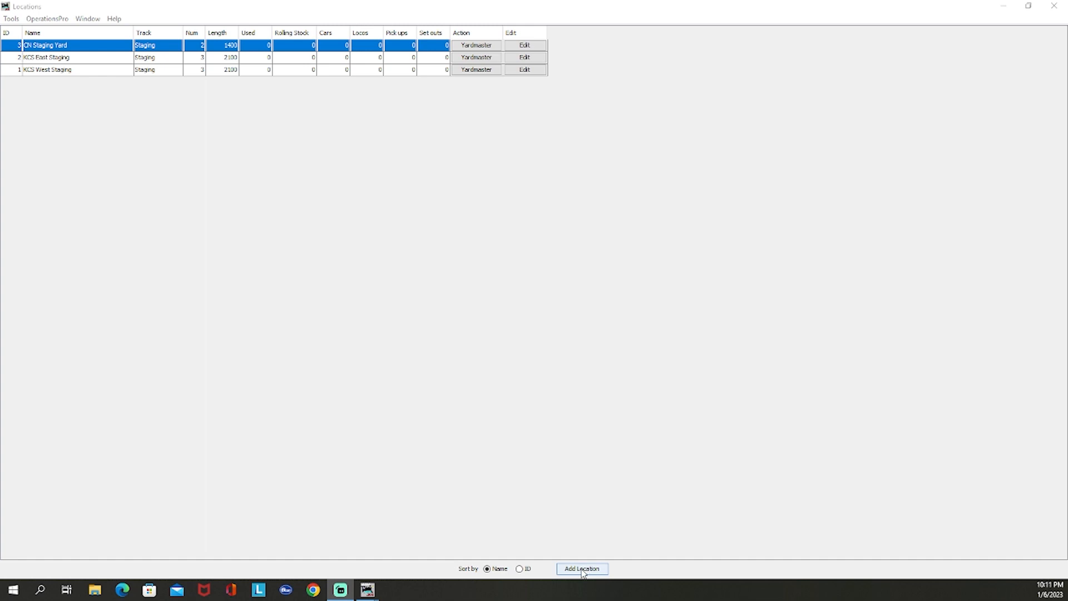
Add a new location named Interchange Yard
{"action": "left_click", "coordinate": [582, 570]}
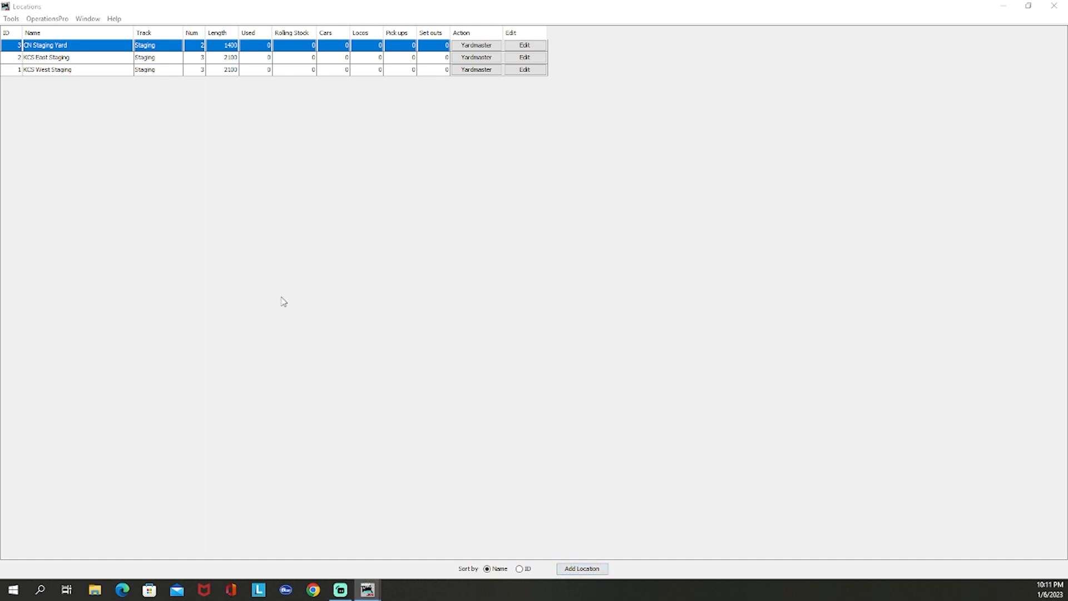
{"action": "left_click_drag", "start_coordinate": [467, 90], "coordinate": [744, 76]}
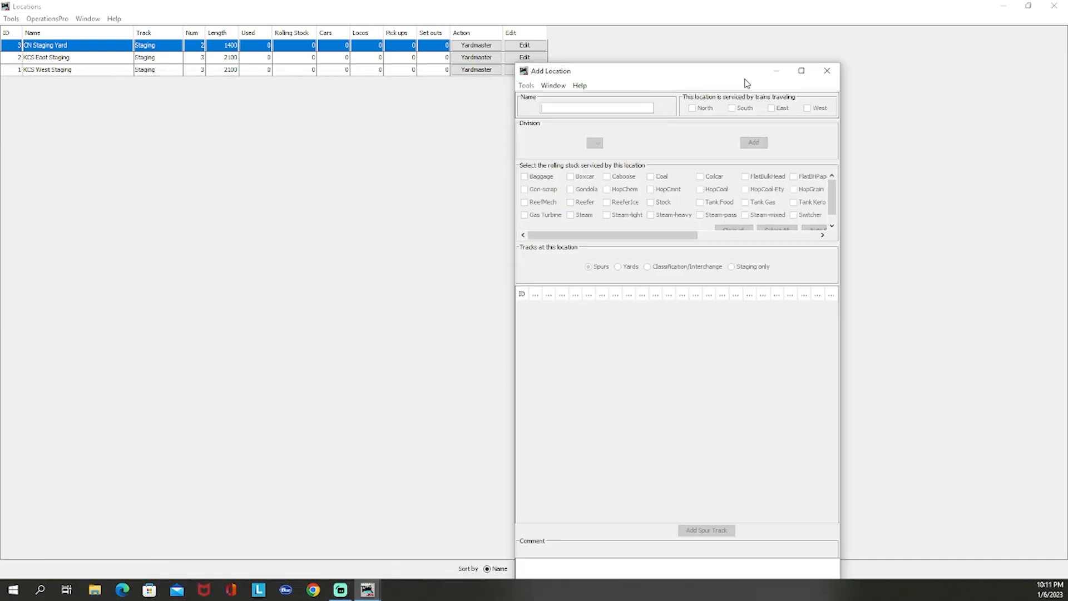
{"action": "left_click", "coordinate": [802, 72]}
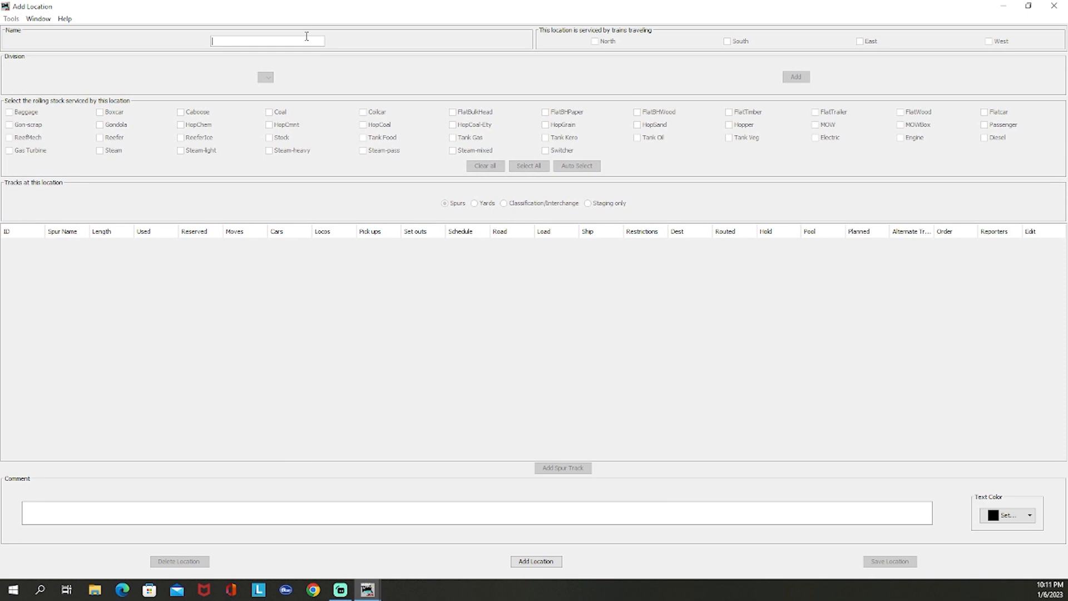
{"action": "type", "text": "Interchange Yard"}
{"action": "double_click", "coordinate": [228, 42]}
{"action": "left_click", "coordinate": [287, 41]}
{"action": "left_click", "coordinate": [538, 562]}
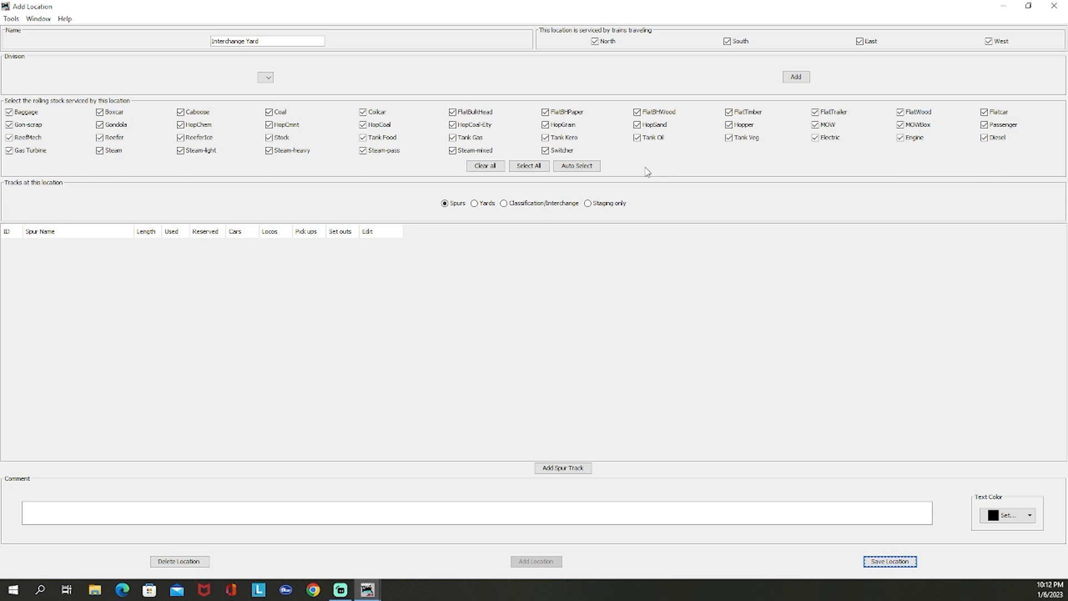
Set the location's track type to Classification/Interchange and add Track 1 OutB with length 1188 and First In First Out pick-up order
{"action": "left_click", "coordinate": [483, 207]}
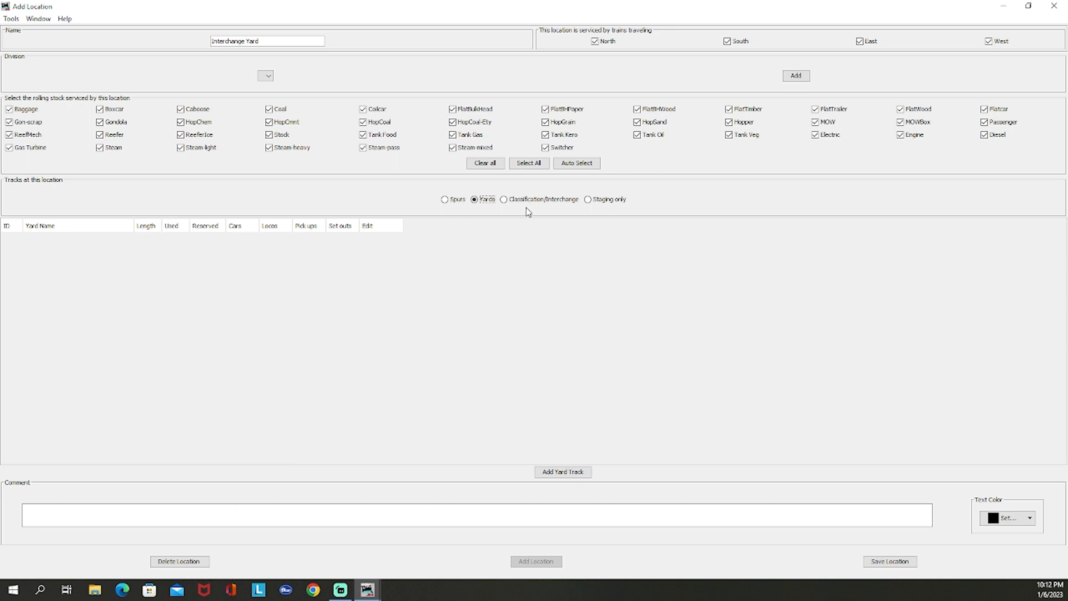
{"action": "left_click", "coordinate": [539, 201]}
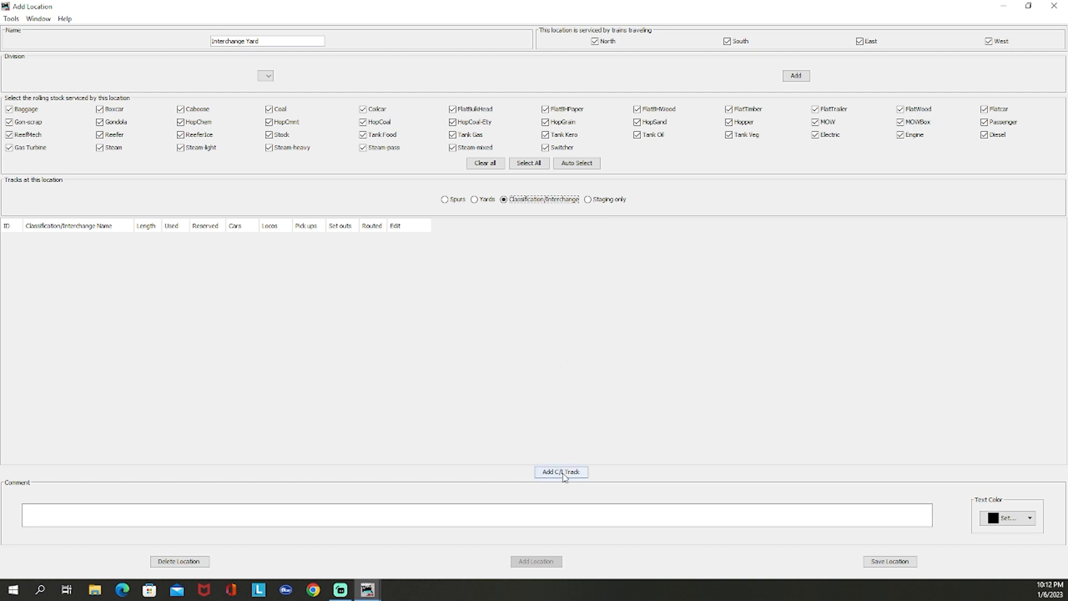
{"action": "left_click", "coordinate": [563, 472]}
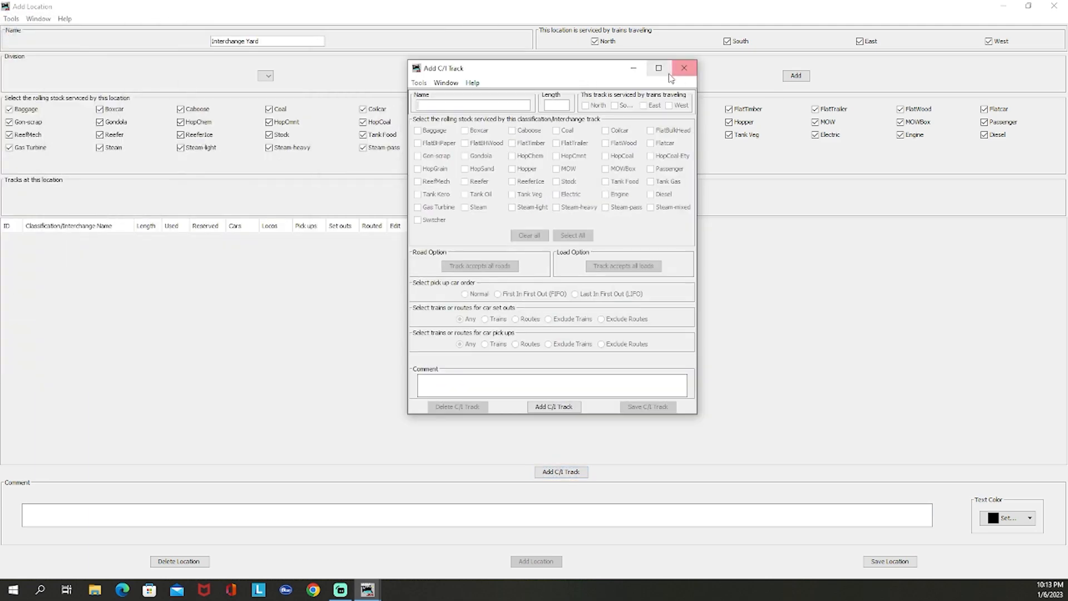
{"action": "left_click", "coordinate": [660, 67]}
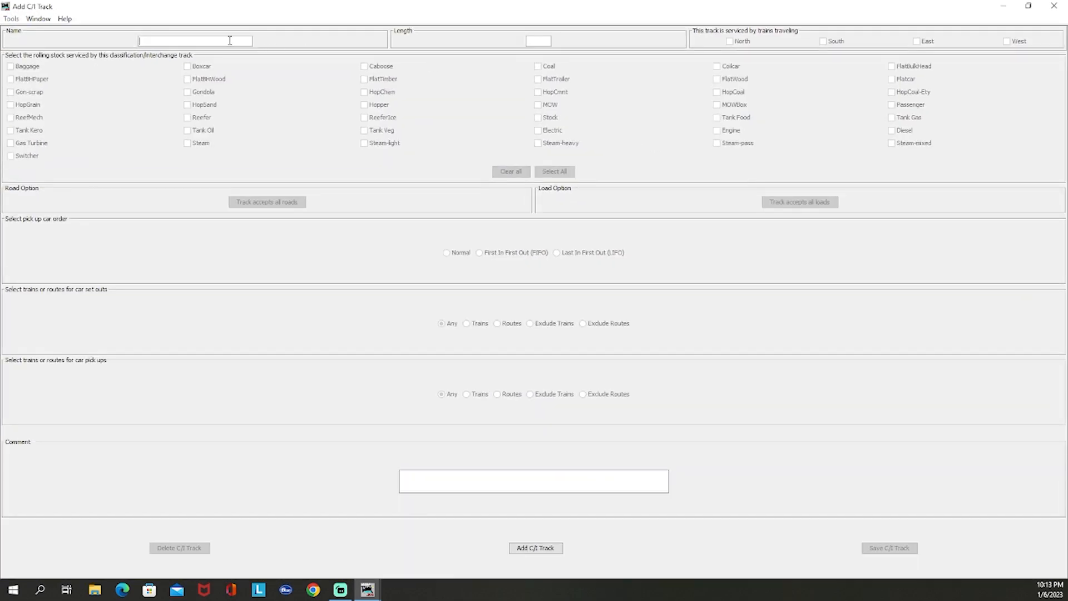
{"action": "type", "text": "Track"}
{"action": "type", "text": "1 Out8"}
{"action": "left_click", "coordinate": [546, 41]}
{"action": "type", "text": "1188"}
{"action": "left_click", "coordinate": [549, 550]}
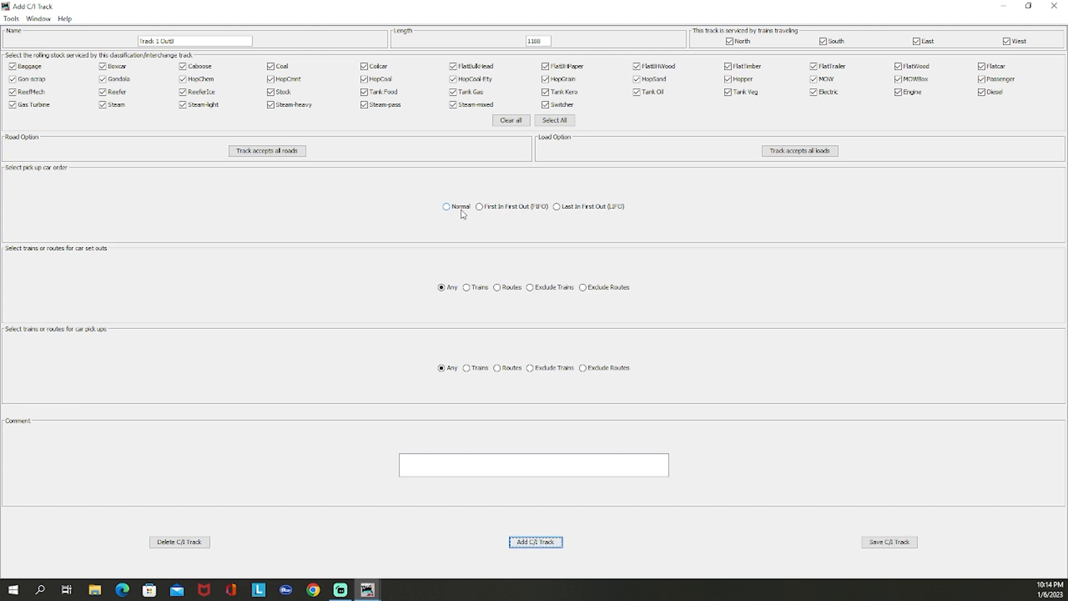
{"action": "left_click", "coordinate": [521, 212]}
{"action": "left_click", "coordinate": [568, 458]}
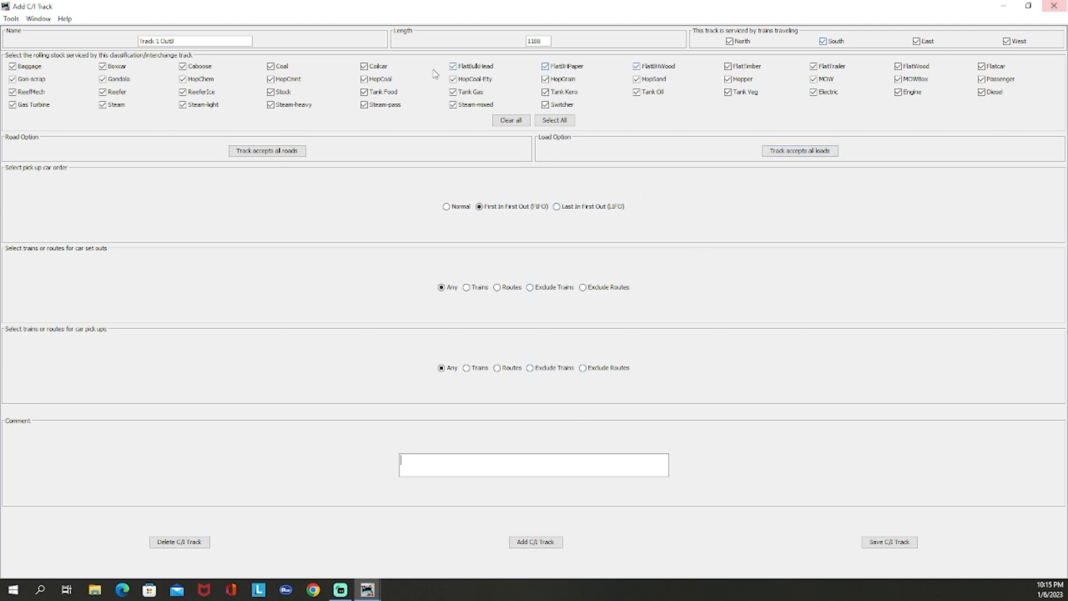
Add a second classification/interchange track named Track 2 Local with length 972 and First In First Out pick-up order
{"action": "left_click_drag", "start_coordinate": [185, 41], "coordinate": [157, 43]}
{"action": "type", "text": "2"}
{"action": "left_click_drag", "start_coordinate": [516, 46], "coordinate": [517, 37]}
{"action": "type", "text": "97"}
{"action": "left_click", "coordinate": [531, 542]}
{"action": "left_click", "coordinate": [525, 208]}
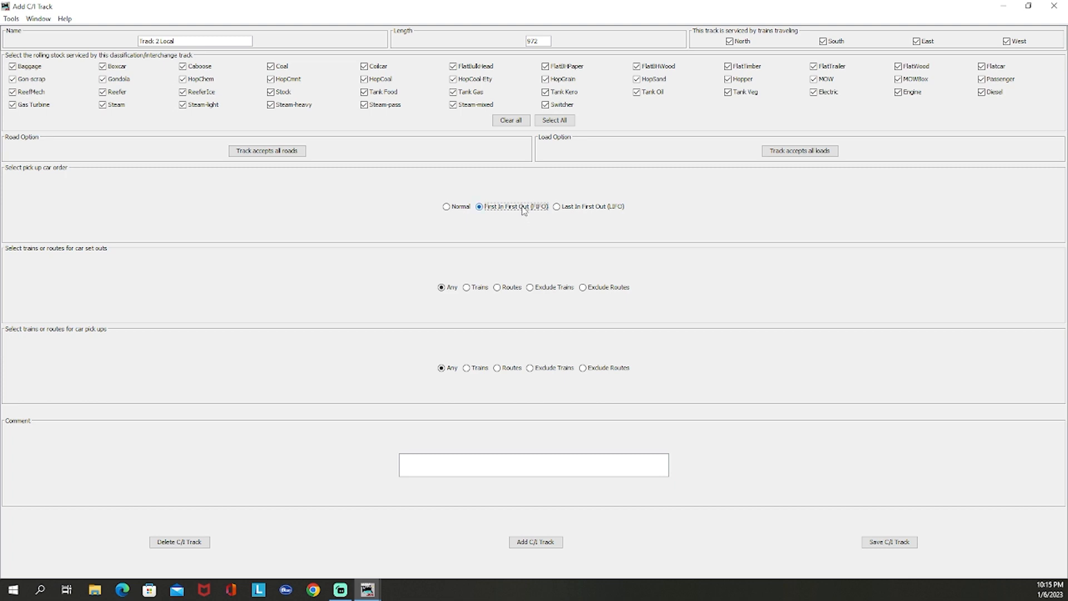
Restrict the rolling stock serviced by Track 2 Local to Boxcar, Reefer, Tank Gas and HopGrain
{"action": "left_click", "coordinate": [792, 150]}
{"action": "left_click", "coordinate": [518, 126]}
{"action": "left_click", "coordinate": [475, 92]}
{"action": "left_click", "coordinate": [124, 96]}
{"action": "left_click", "coordinate": [567, 81]}
Set the load options of Track 2 Local to Accept only, using car type and load
{"action": "left_click", "coordinate": [807, 151]}
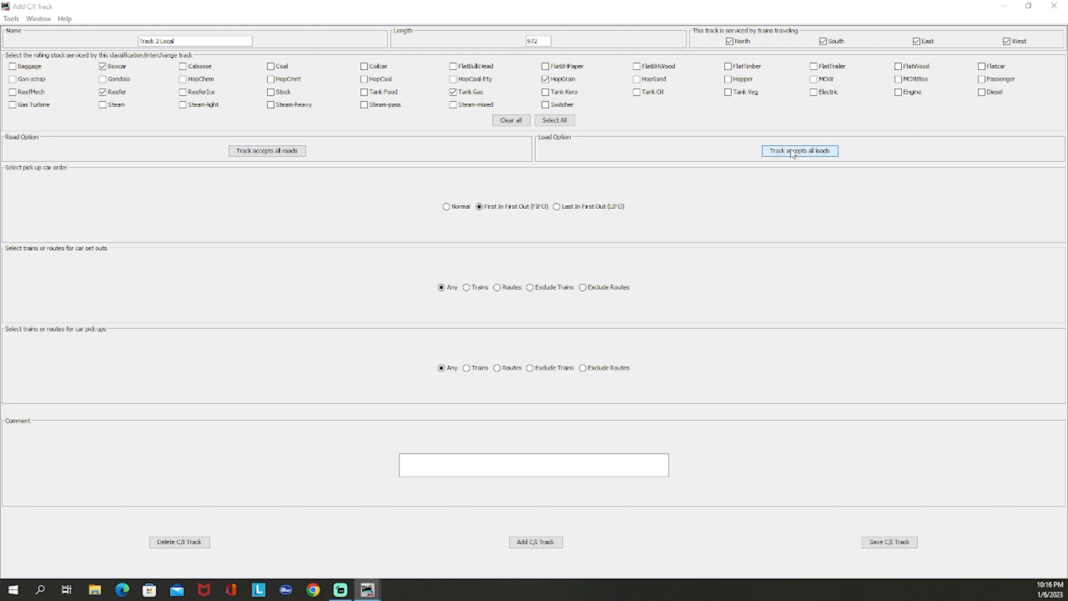
{"action": "left_click_drag", "start_coordinate": [310, 77], "coordinate": [691, 85]}
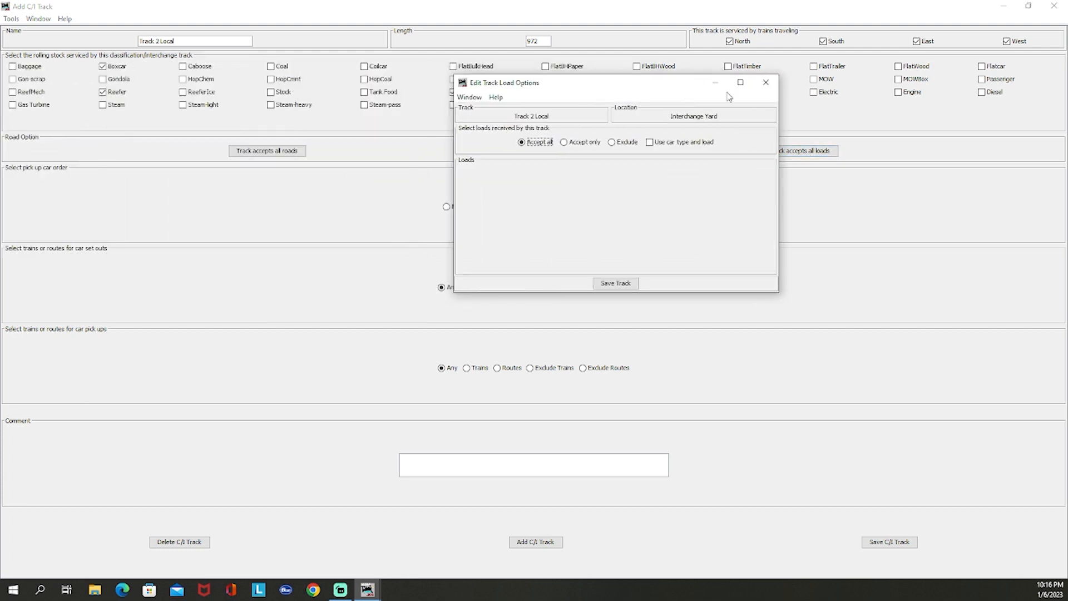
{"action": "left_click", "coordinate": [738, 81]}
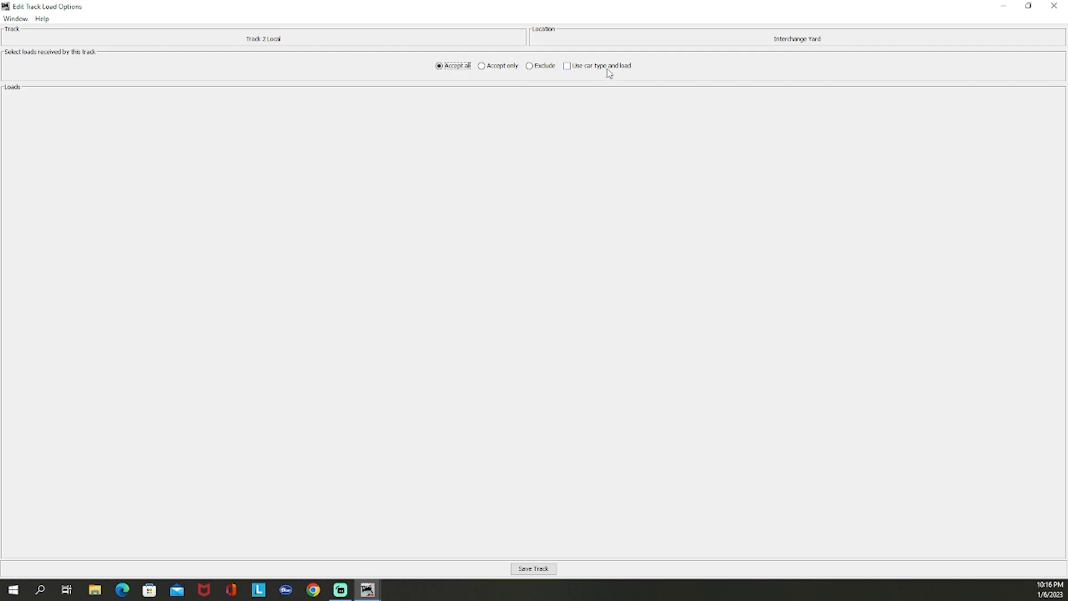
{"action": "left_click", "coordinate": [1029, 6]}
{"action": "left_click", "coordinate": [676, 143]}
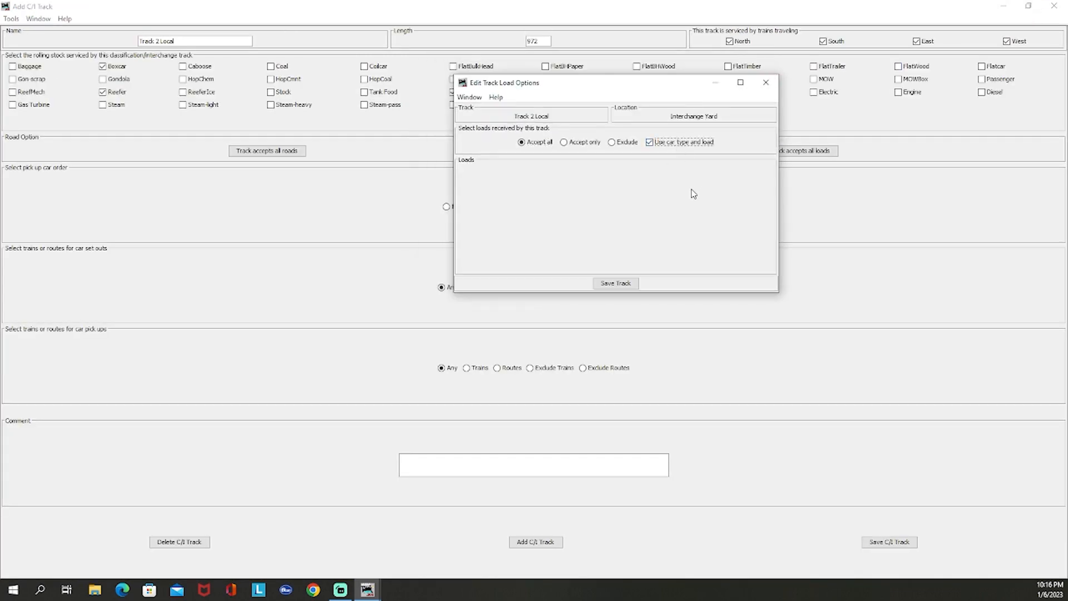
{"action": "left_click", "coordinate": [585, 142]}
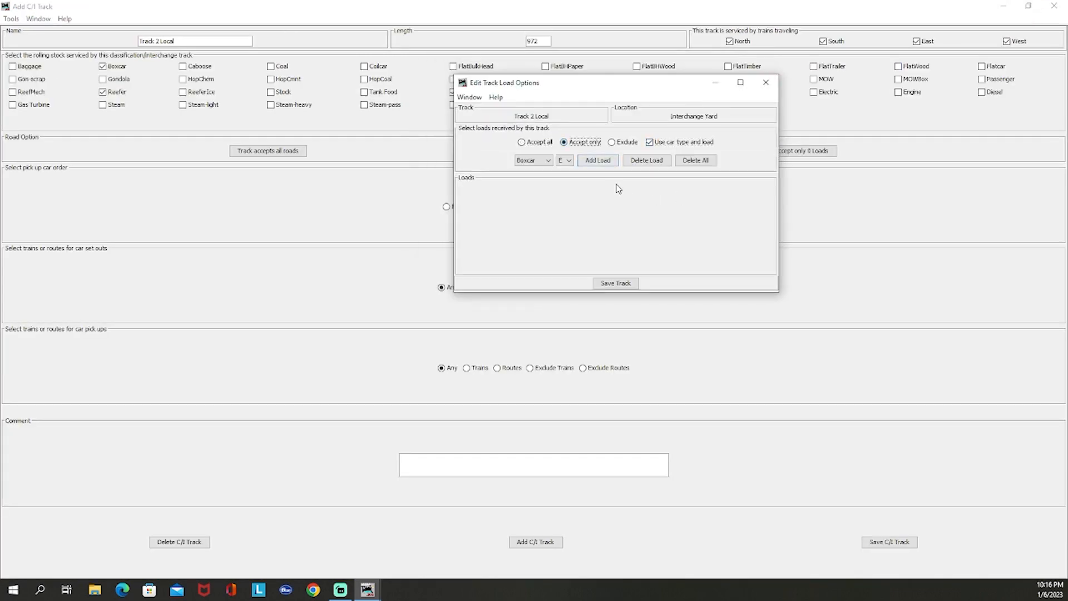
Add HopGrain with load E and Boxcar with loads E and L to the accepted loads of Track 2 Local
{"action": "left_click", "coordinate": [545, 161]}
{"action": "left_click", "coordinate": [543, 178]}
{"action": "left_click", "coordinate": [600, 162]}
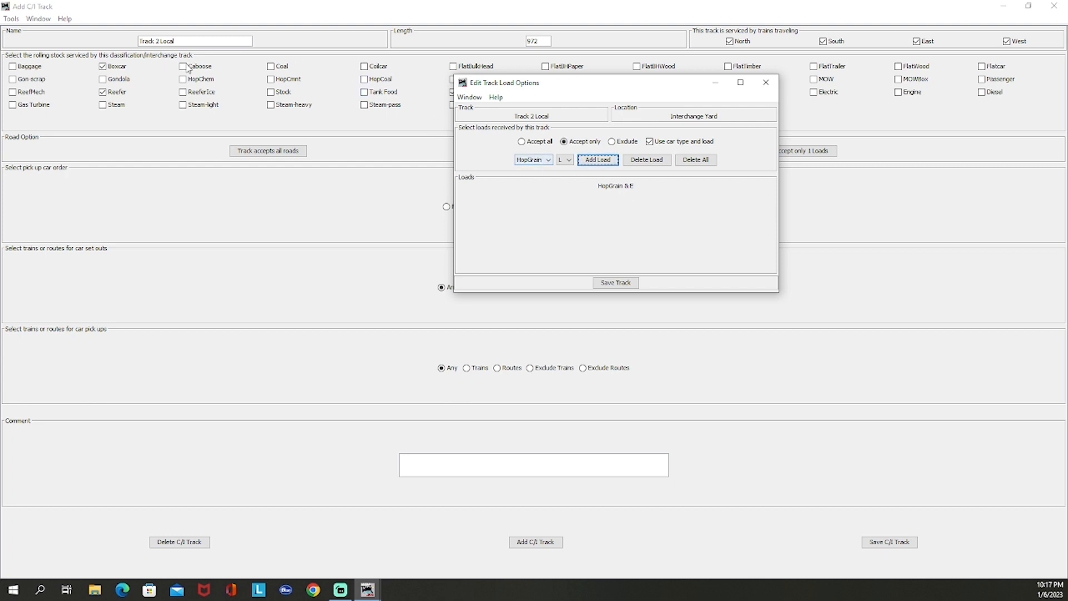
{"action": "left_click", "coordinate": [536, 160]}
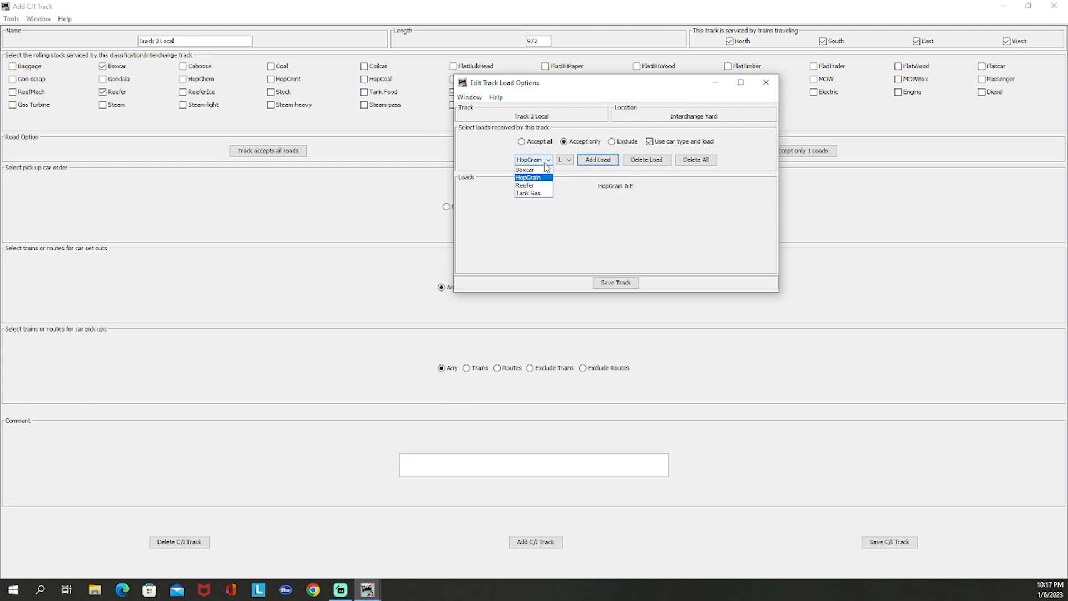
{"action": "left_click", "coordinate": [539, 170]}
{"action": "left_click", "coordinate": [596, 163]}
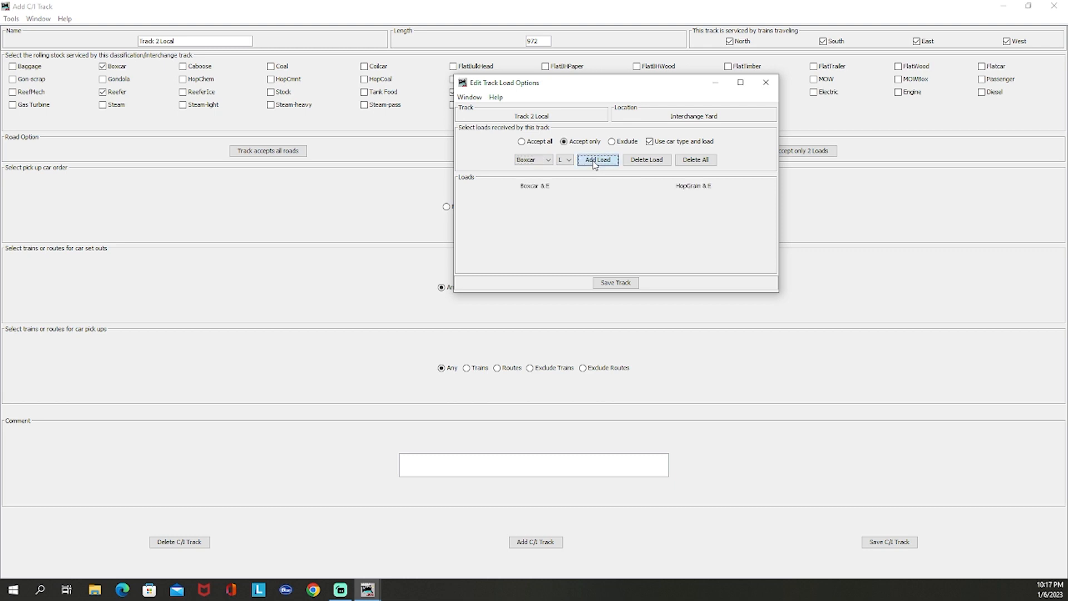
{"action": "left_click", "coordinate": [596, 163]}
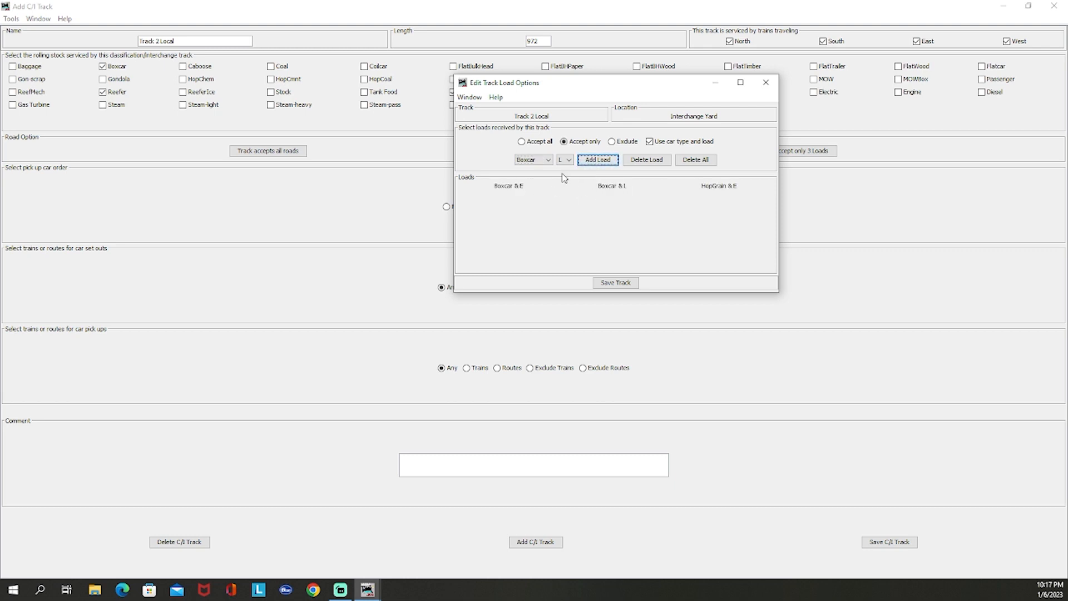
Add Reefer with load E and Tank Gas with load L to the accepted loads, and save Track 2 Local
{"action": "left_click", "coordinate": [549, 161]}
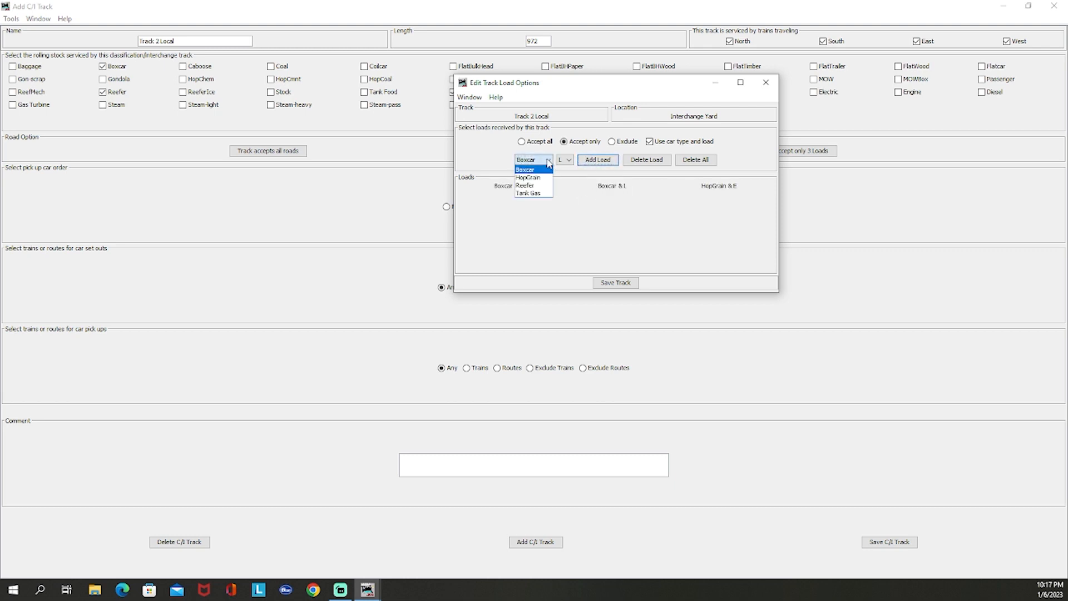
{"action": "left_click", "coordinate": [538, 187]}
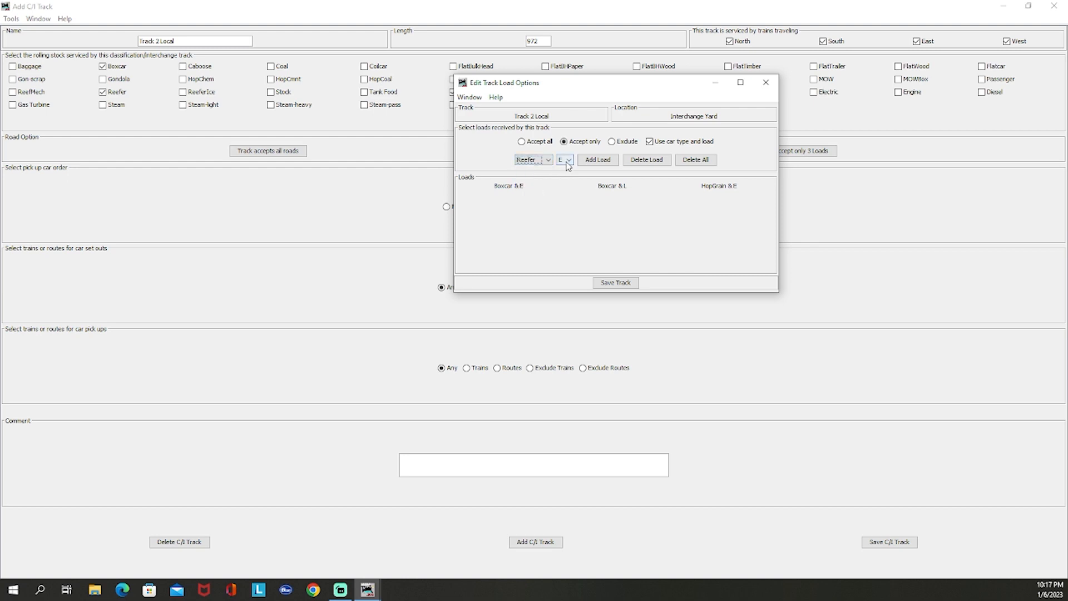
{"action": "left_click", "coordinate": [598, 160]}
{"action": "left_click", "coordinate": [549, 160]}
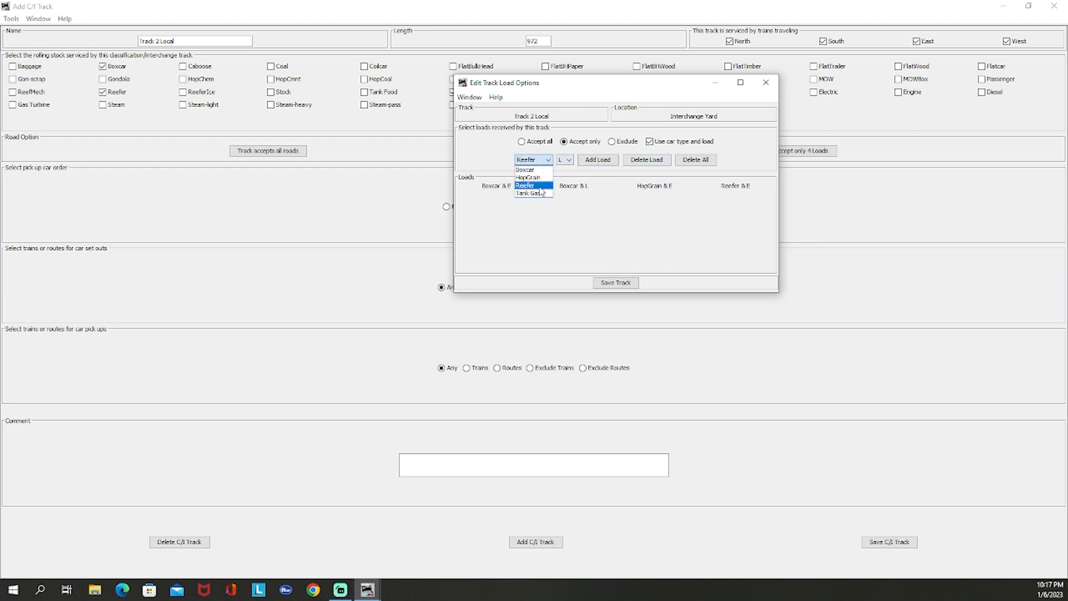
{"action": "left_click", "coordinate": [533, 196]}
{"action": "left_click", "coordinate": [567, 160]}
{"action": "left_click", "coordinate": [565, 175]}
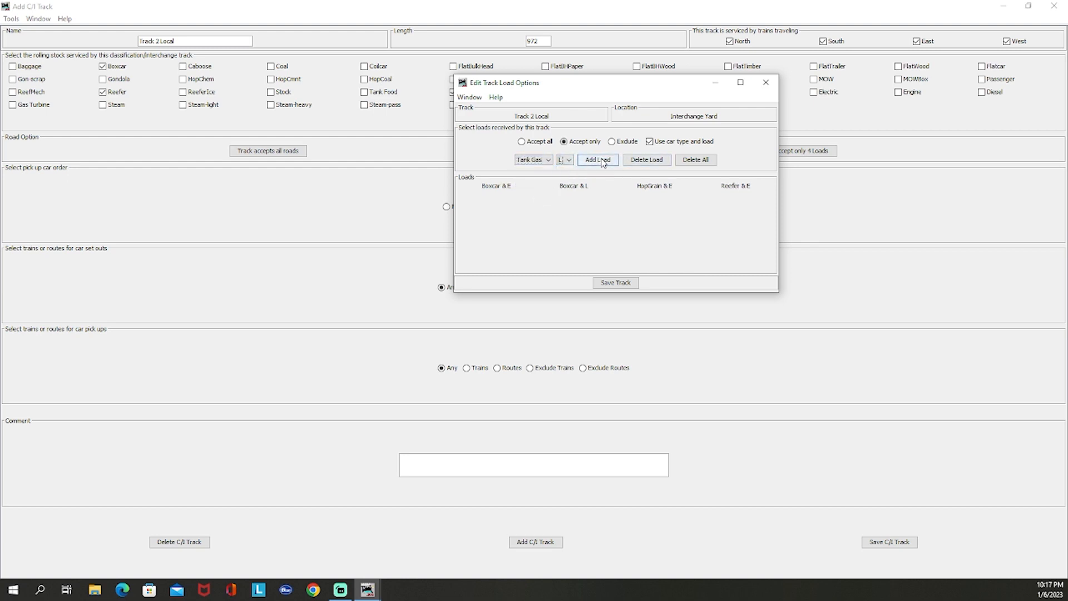
{"action": "left_click", "coordinate": [598, 160]}
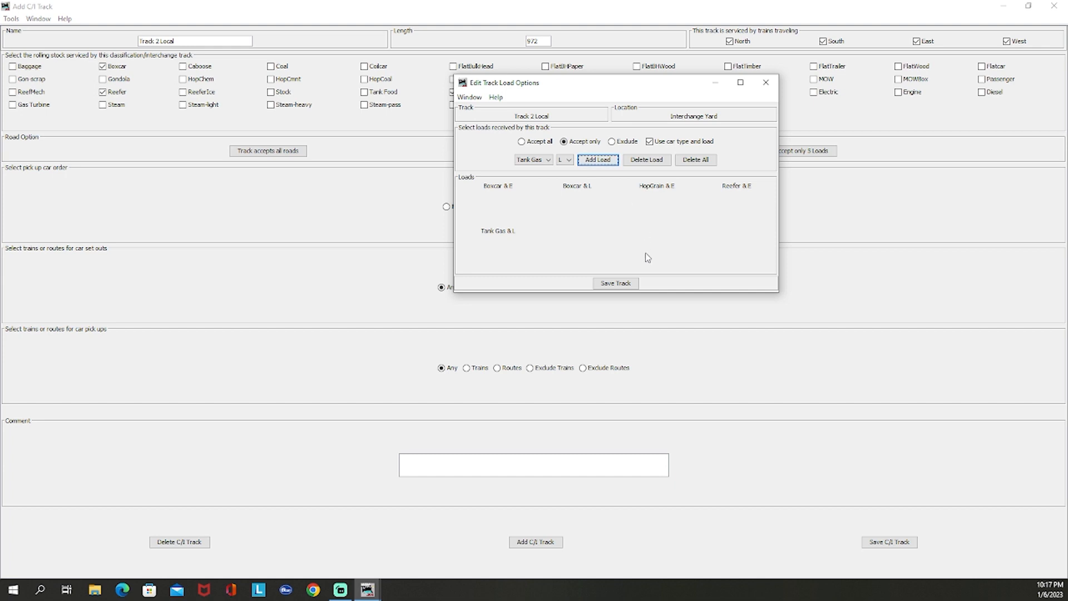
{"action": "left_click", "coordinate": [765, 82]}
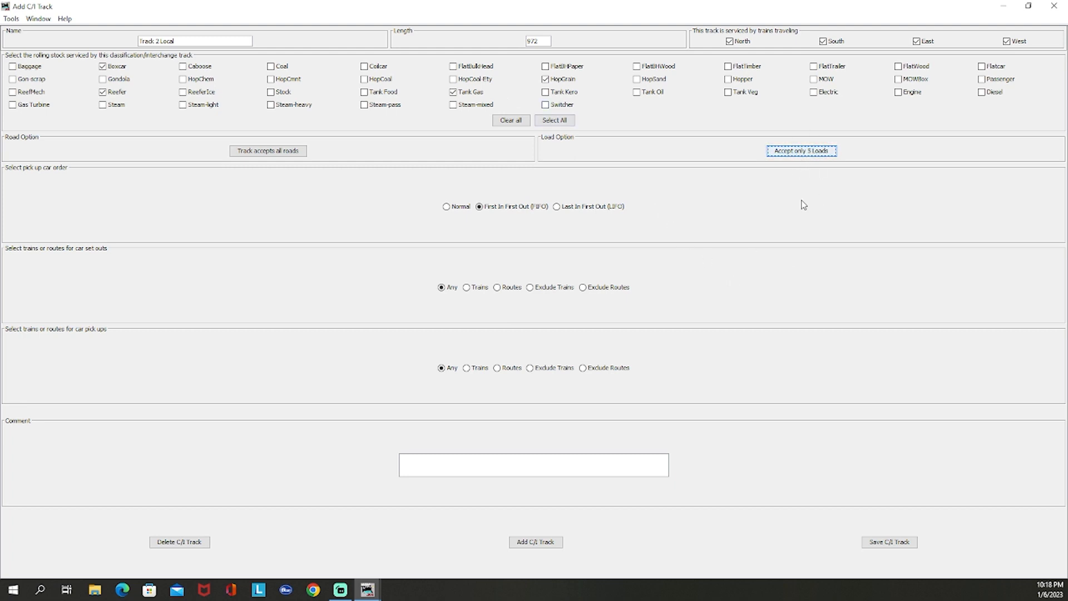
{"action": "left_click", "coordinate": [889, 542]}
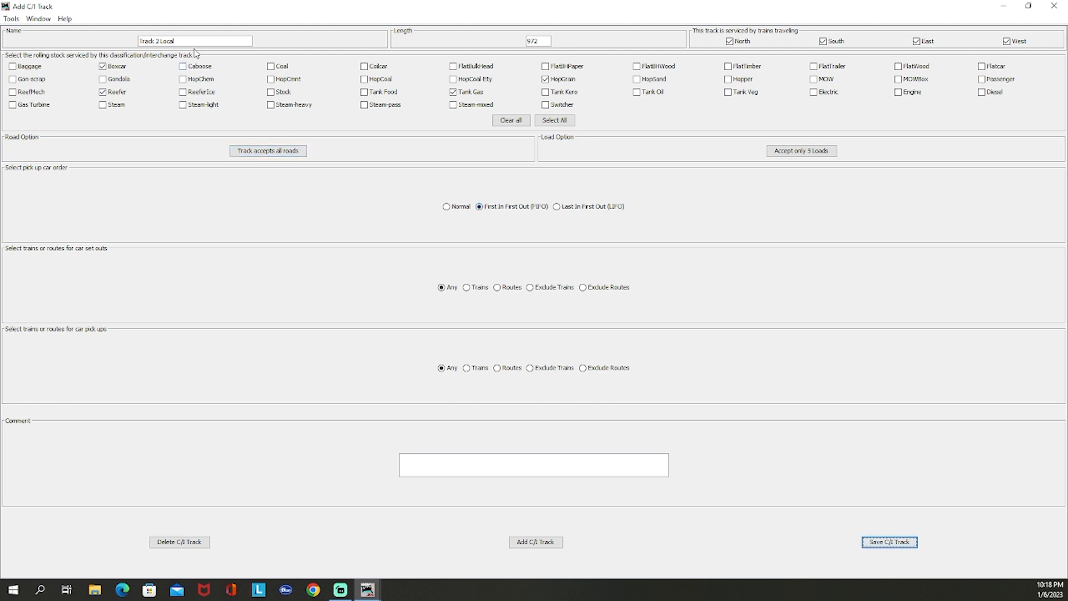
Add a track named Track 3 to CN with length 750 and First In First Out pick-up order, and save it
{"action": "left_click", "coordinate": [156, 45]}
{"action": "key", "text": "shift+End"}
{"action": "key", "text": "BackSpace"}
{"action": "left_click", "coordinate": [531, 542]}
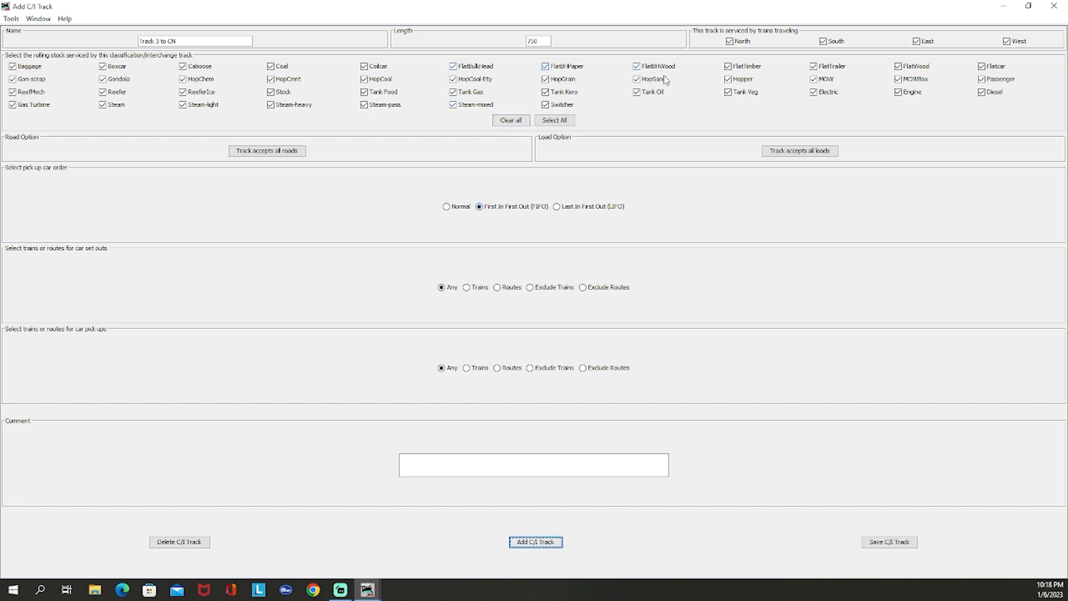
{"action": "left_click", "coordinate": [527, 206]}
{"action": "left_click", "coordinate": [888, 541]}
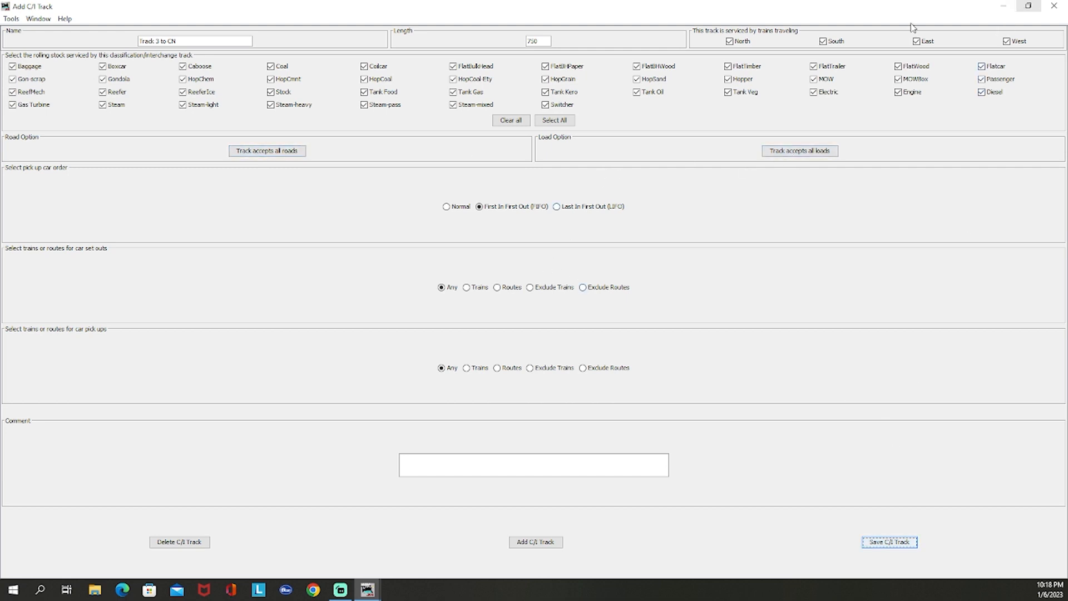
Add a track named Track 4 from CN with length 750 and return to Interchange Yard's track list
{"action": "left_click", "coordinate": [157, 41]}
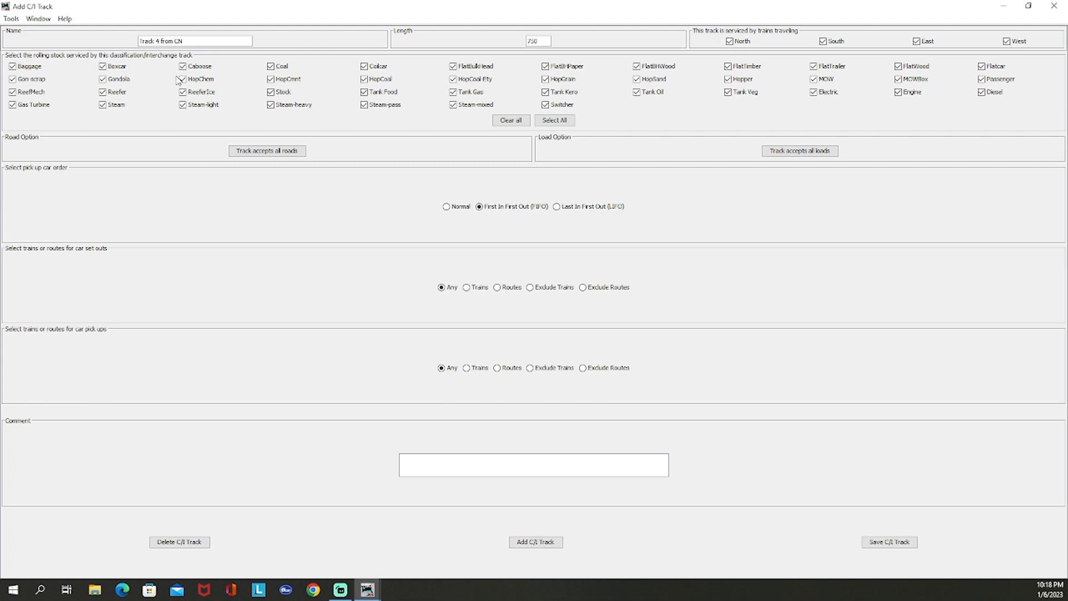
{"action": "left_click", "coordinate": [548, 543]}
{"action": "left_click", "coordinate": [1051, 10]}
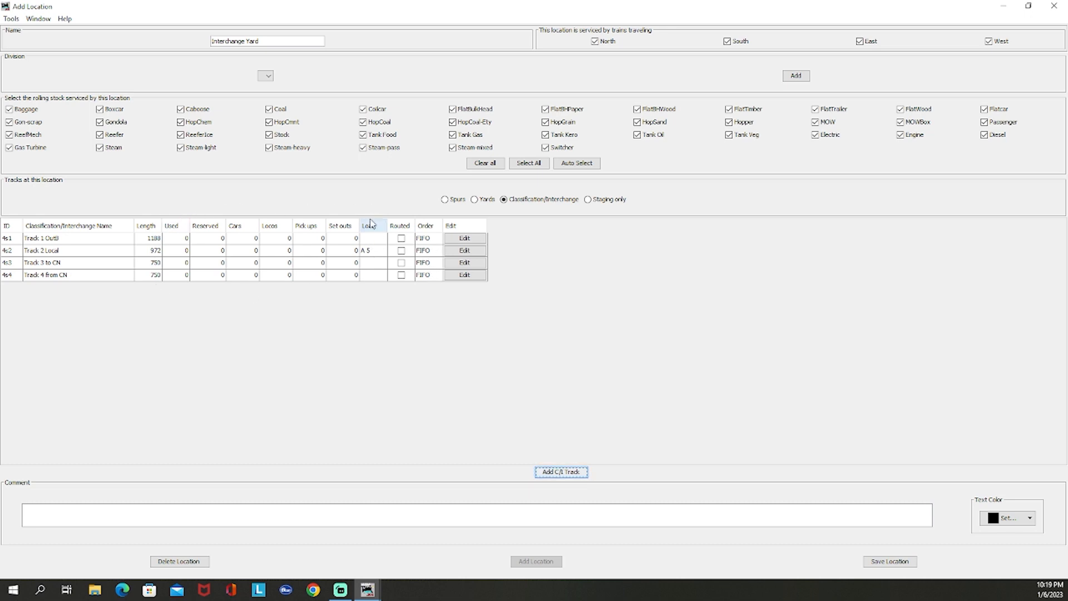
{"action": "left_click", "coordinate": [368, 253]}
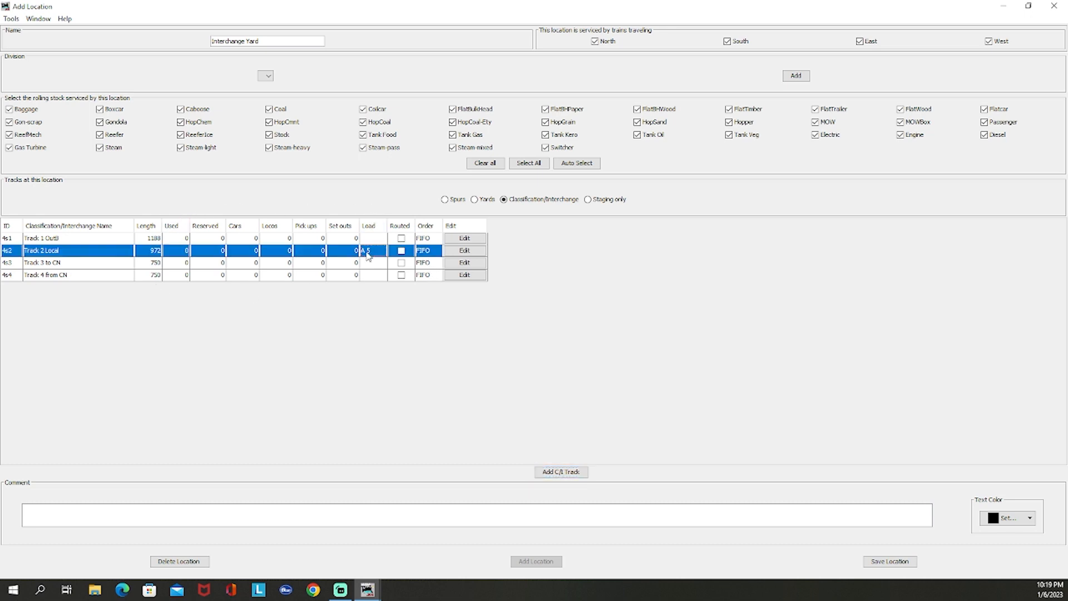